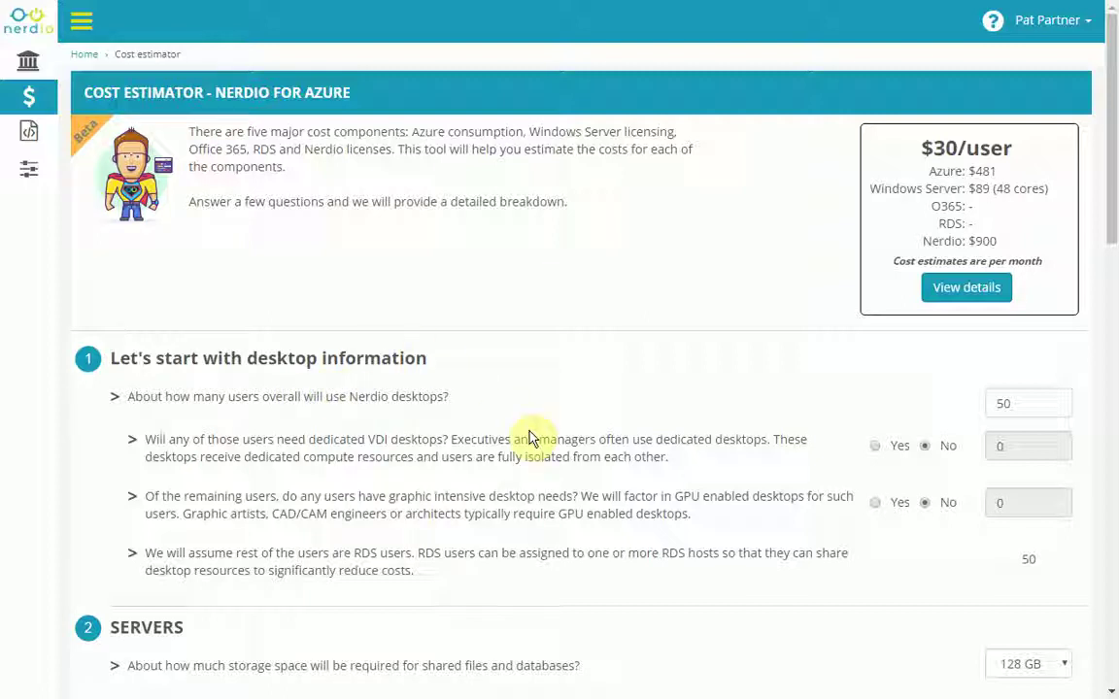
# Enter 100 total users, with 25 on dedicated VDI desktops and 10 on GPU desktops.
pyautogui.doubleClick(988, 396)
pyautogui.write('100')
pyautogui.click(875, 449)
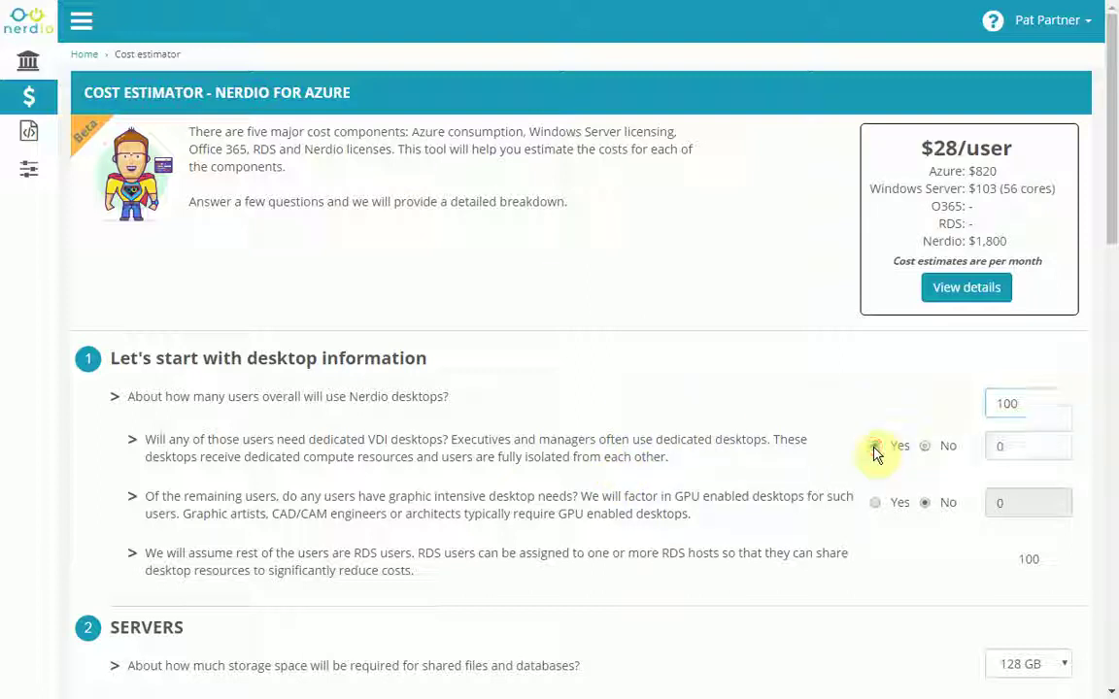
pyautogui.click(1002, 453)
pyautogui.write('72')
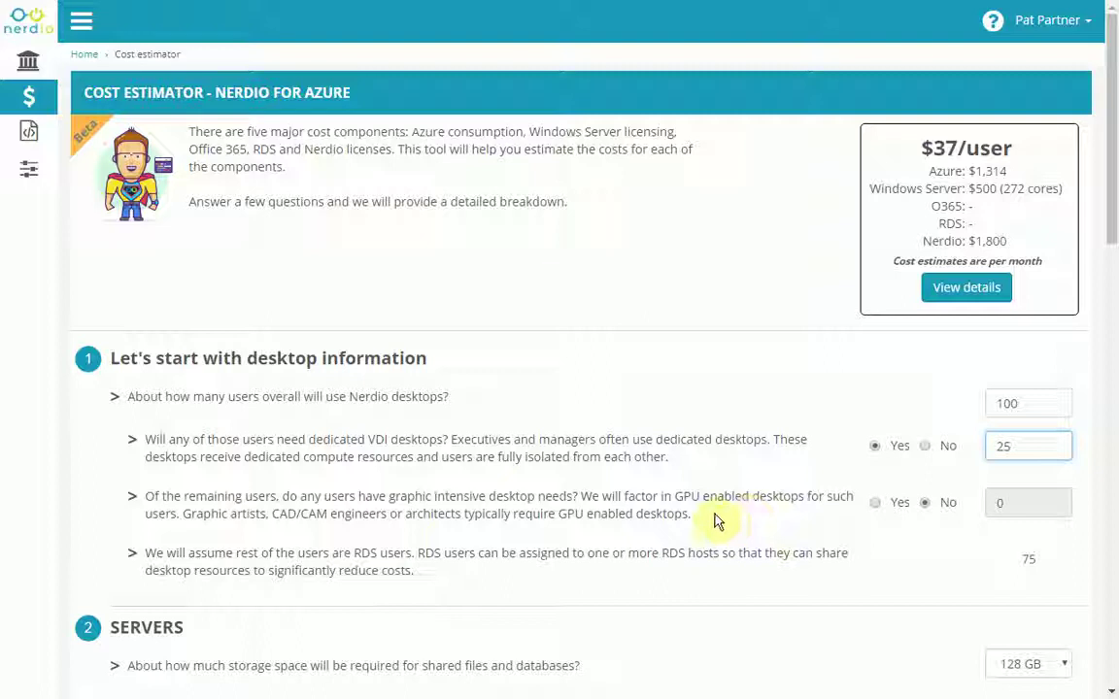
pyautogui.click(875, 503)
pyautogui.click(1003, 505)
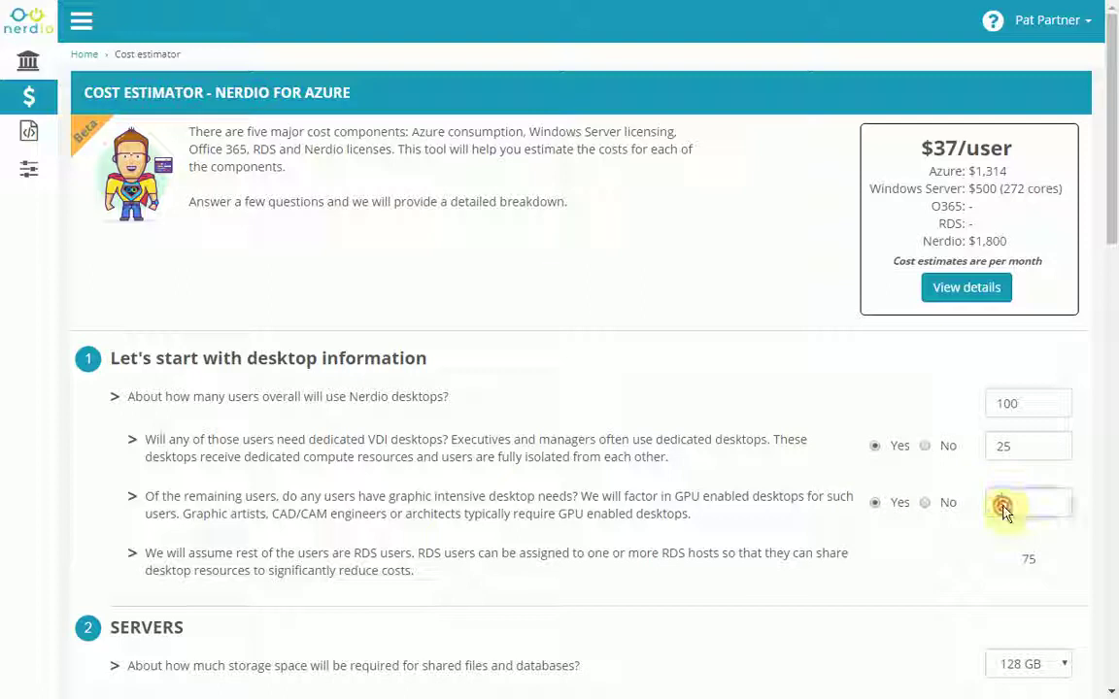
pyautogui.write('10')
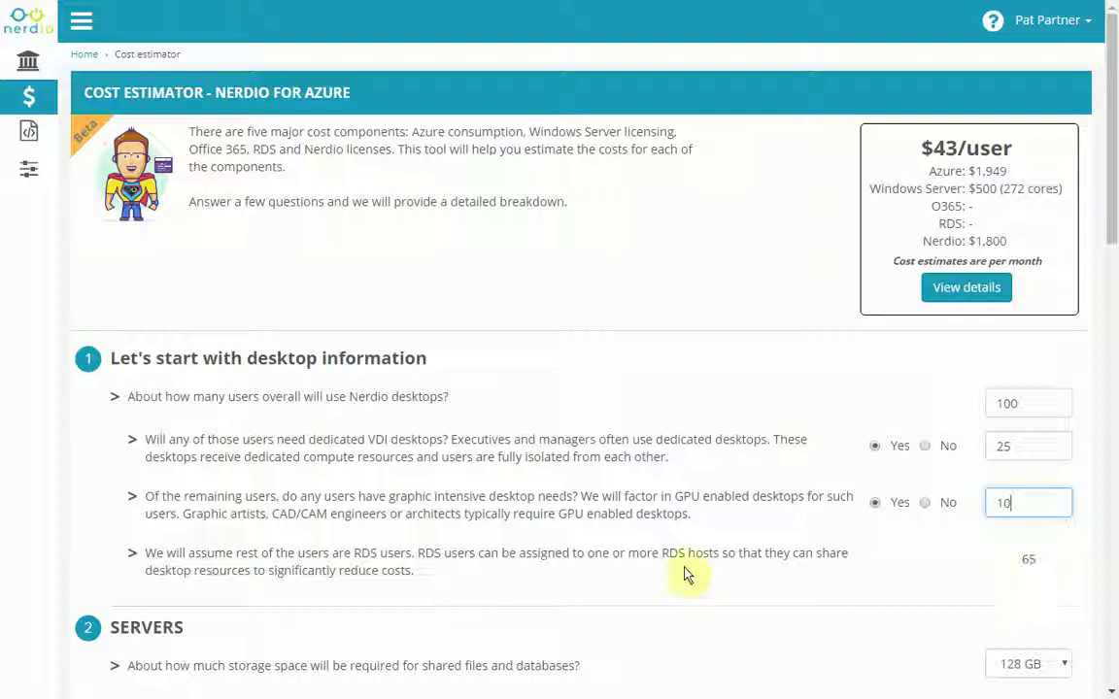
# Set shared storage to 512 GB.
pyautogui.scroll(-2, 656, 561)
pyautogui.scroll(-3, 655, 561)
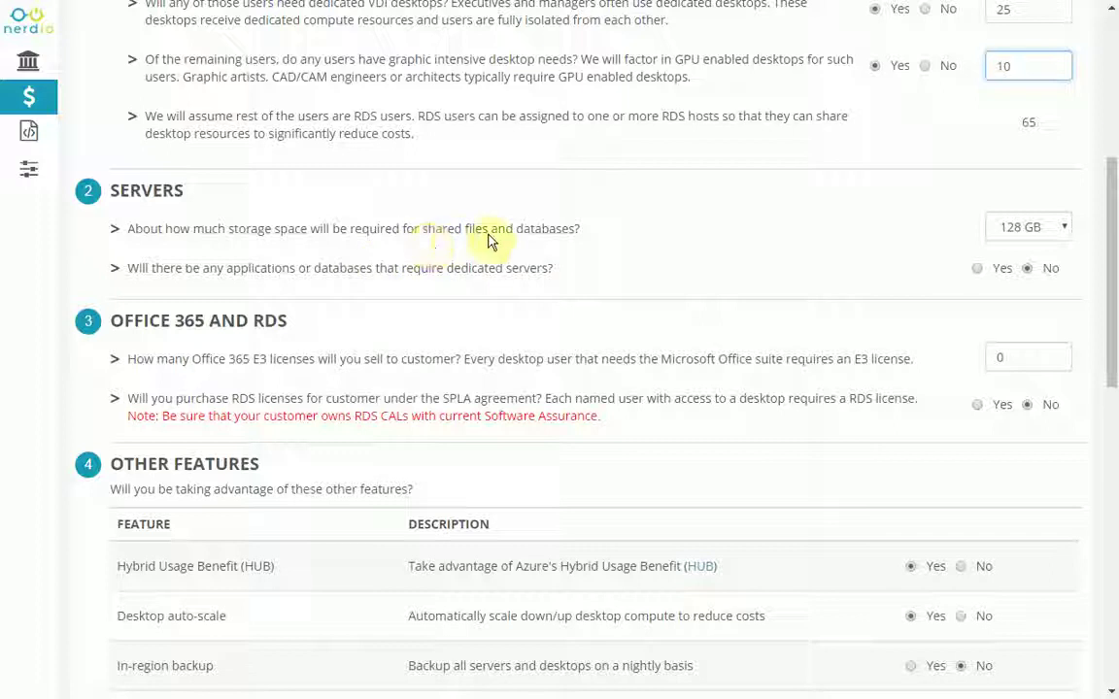
pyautogui.click(1028, 229)
pyautogui.click(1029, 272)
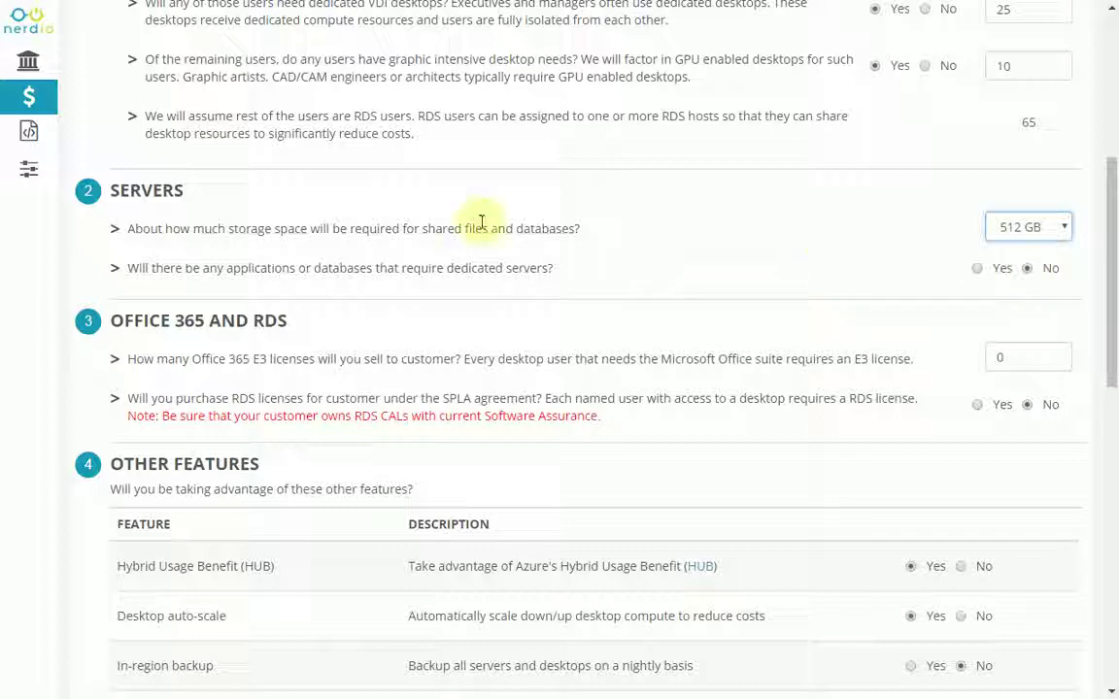
# Add dedicated Server #1 with D1v2 instance size and P10 OS and data disks.
pyautogui.click(977, 268)
pyautogui.click(455, 368)
pyautogui.click(454, 368)
pyautogui.click(921, 360)
pyautogui.click(920, 359)
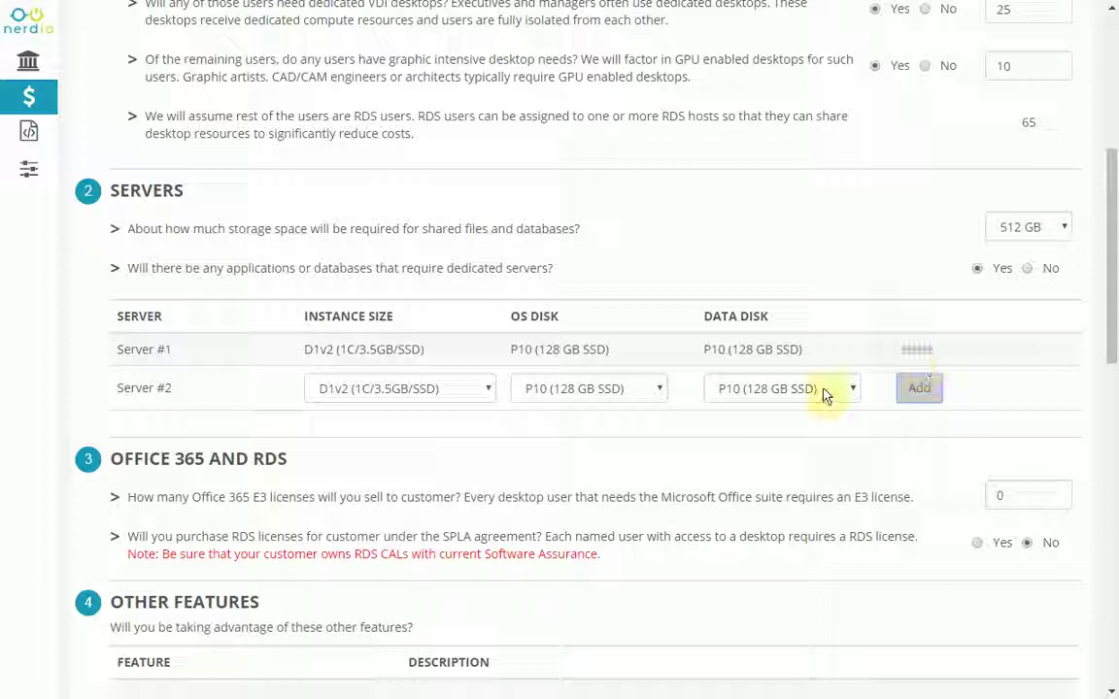
# Enter 100 Office 365 E3 licenses and choose Yes for RDS SPLA licenses.
pyautogui.scroll(-2, 664, 494)
pyautogui.click(1005, 407)
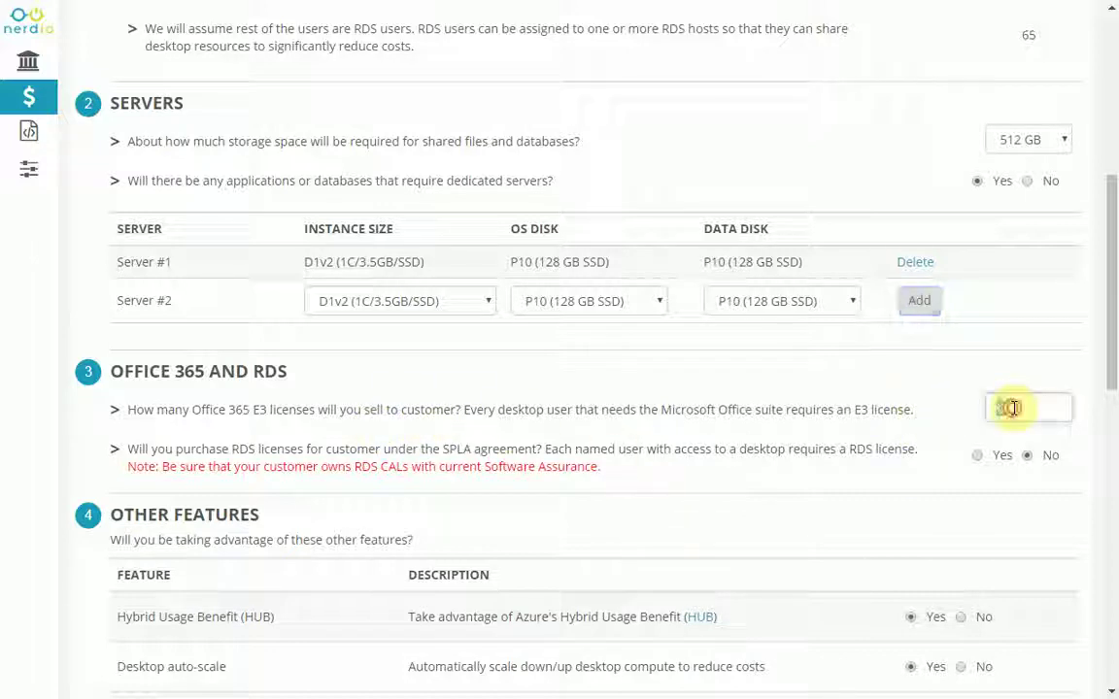
pyautogui.write('100')
pyautogui.click(977, 455)
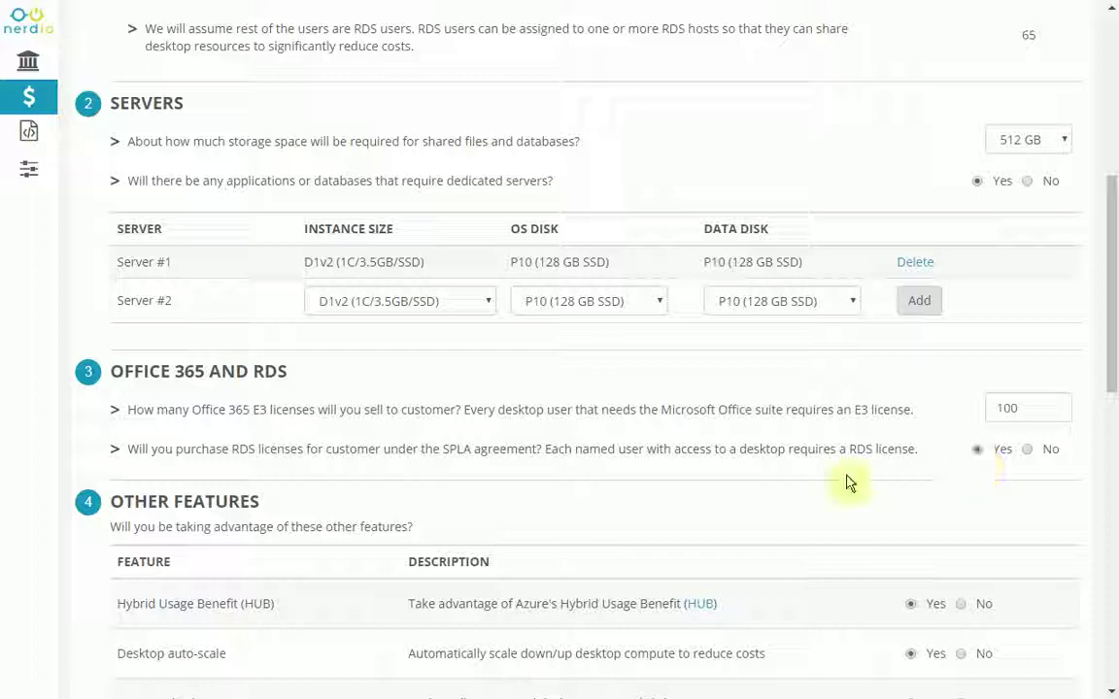
pyautogui.scroll(-3, 713, 500)
pyautogui.scroll(-2, 714, 500)
pyautogui.scroll(-2, 713, 501)
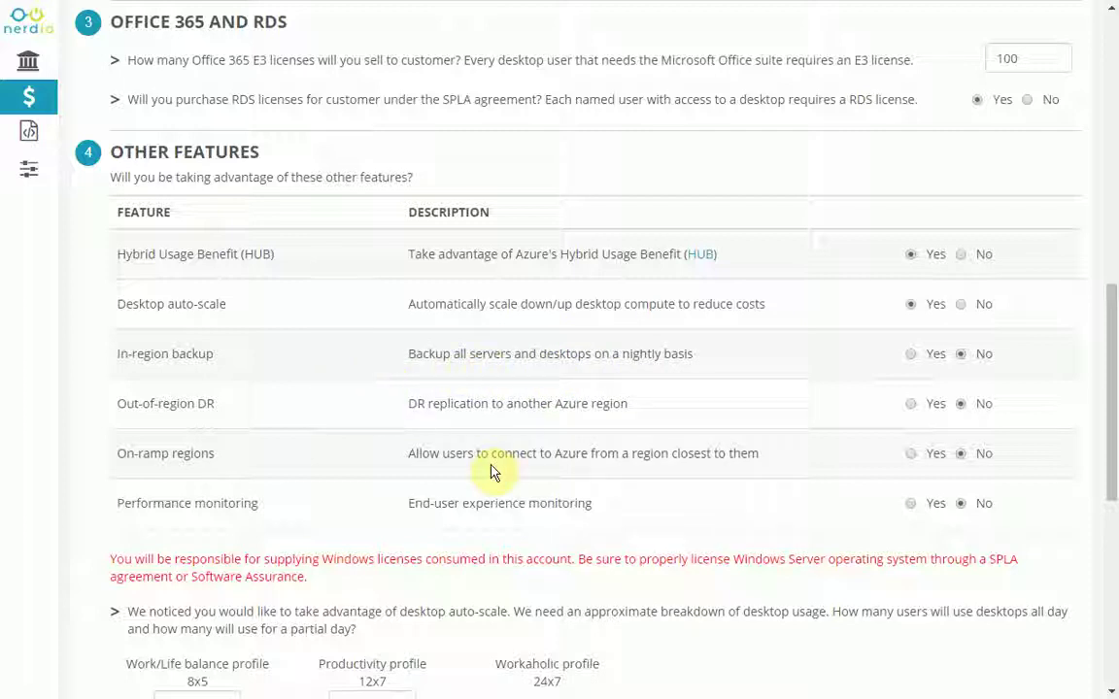
pyautogui.scroll(-5, 491, 472)
pyautogui.scroll(-1, 491, 472)
pyautogui.scroll(-1, 492, 466)
pyautogui.click(900, 491)
pyautogui.scroll(15, 813, 425)
# Open View details and review the Resources and the $2,050 Azure Costs Breakdown.
pyautogui.click(966, 292)
pyautogui.scroll(-3, 453, 381)
pyautogui.scroll(-1, 457, 381)
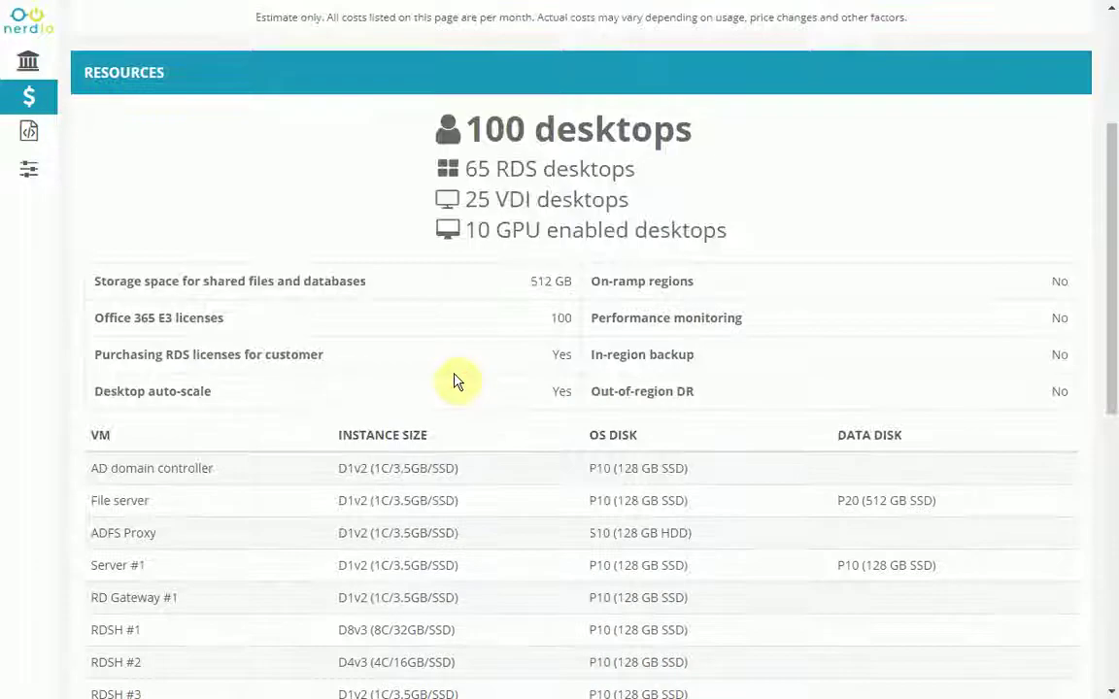
pyautogui.scroll(-5, 457, 382)
pyautogui.scroll(-2, 456, 381)
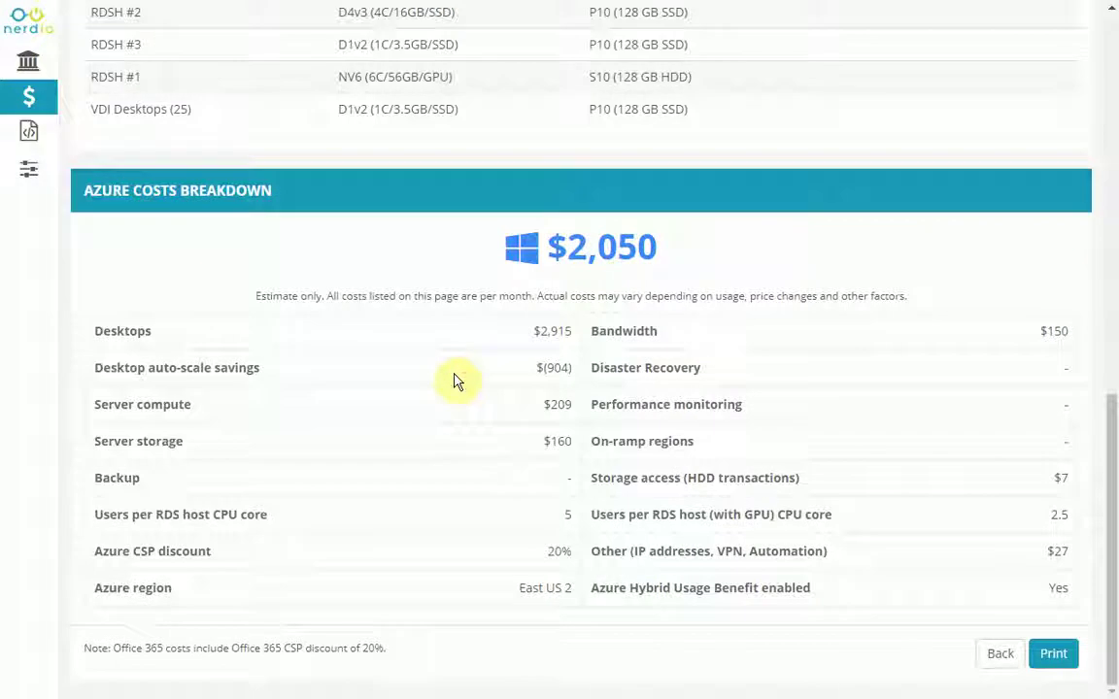
# Open the print preview of the $65-per-user estimate on 2 sheets.
pyautogui.click(1066, 658)
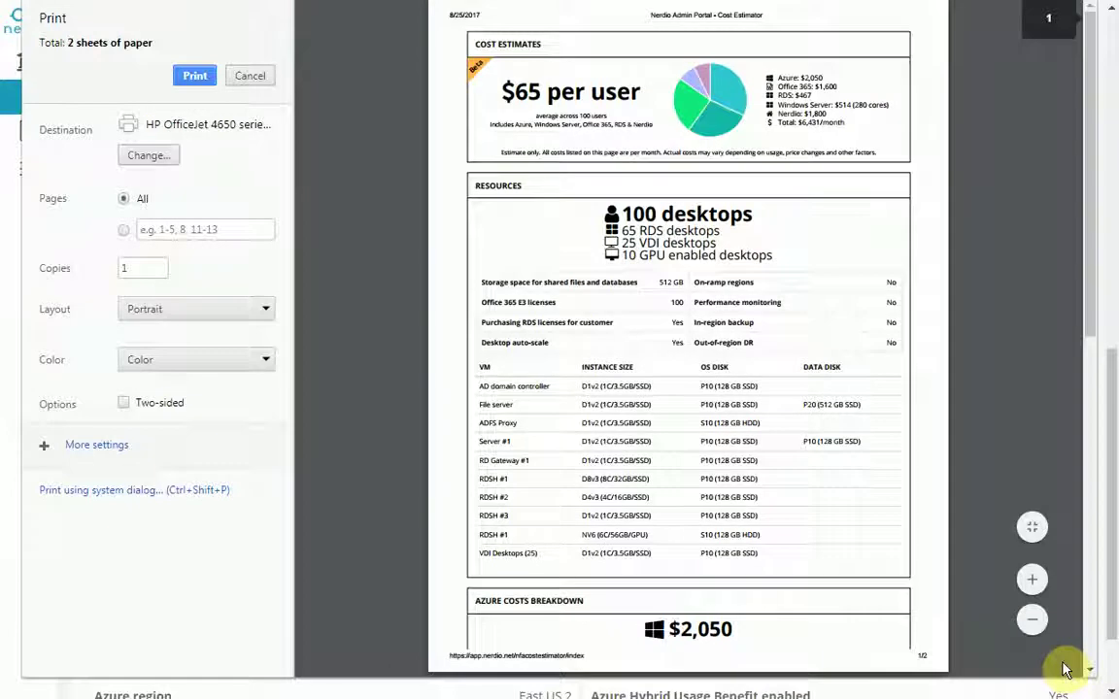